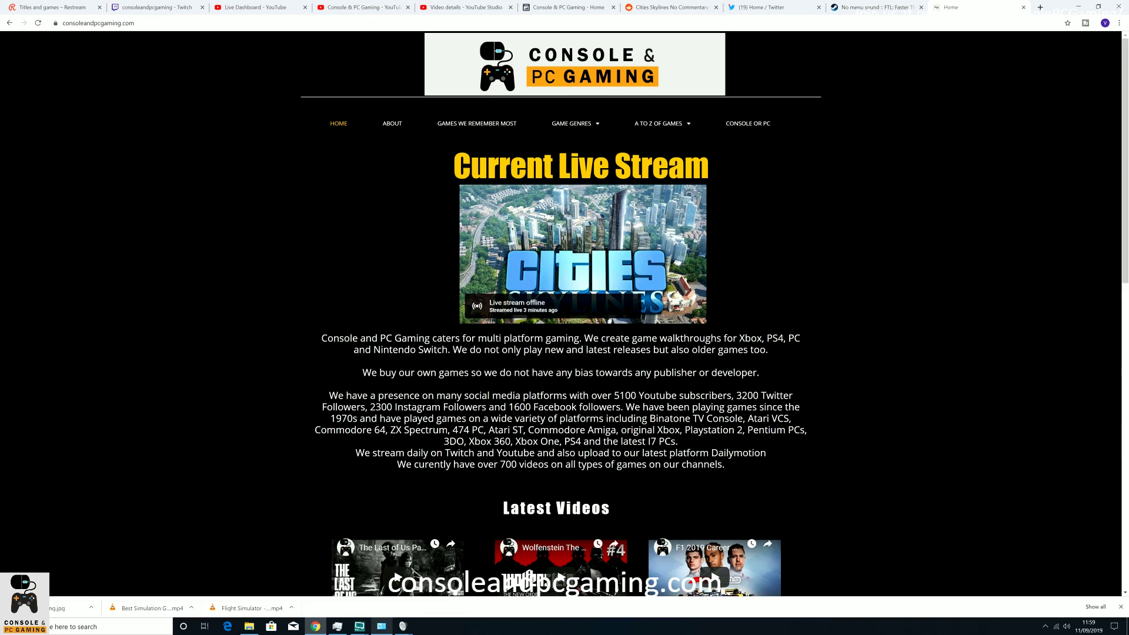
Step: Find the Control Panel by searching for "control" and open its Sound settings
left_click(403, 626)
left_click(368, 585)
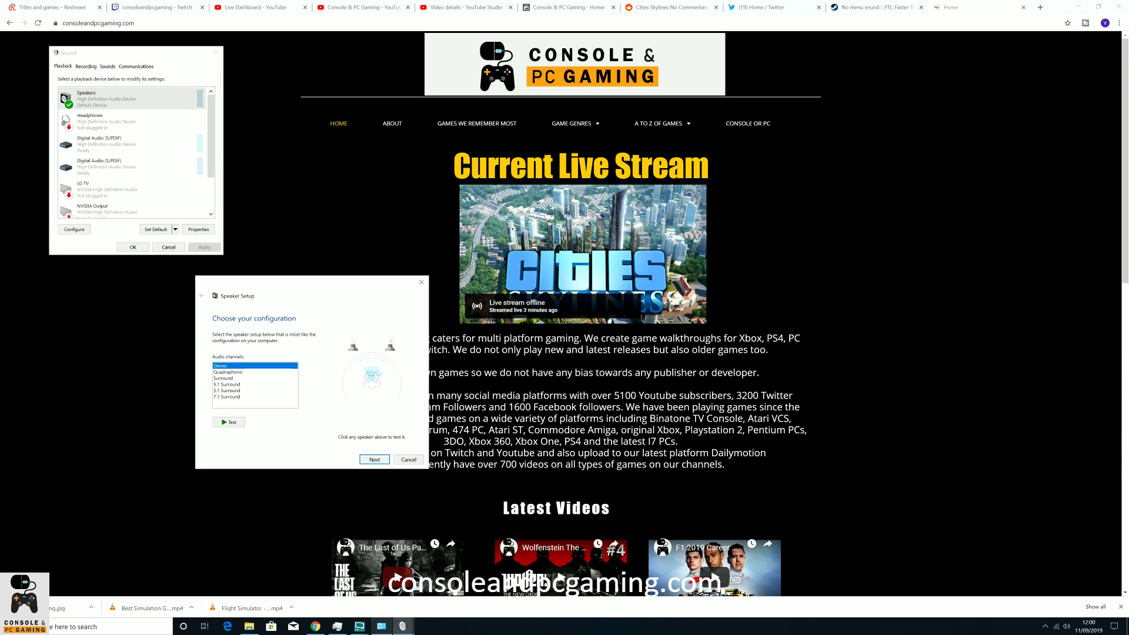
key("super")
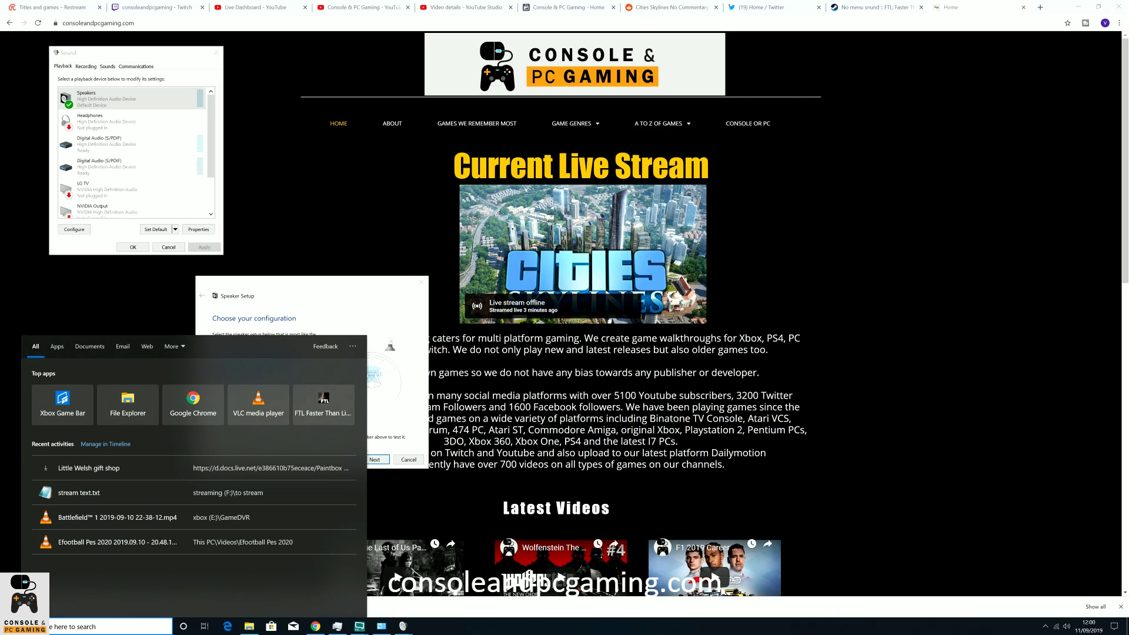
type("control")
key("Return")
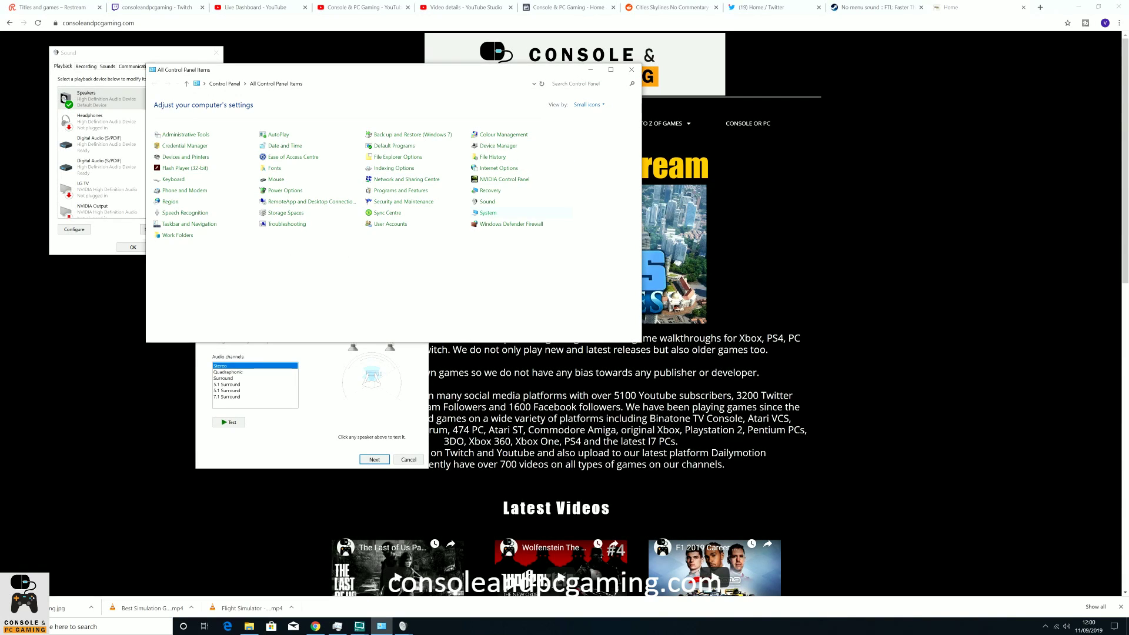
left_click(487, 202)
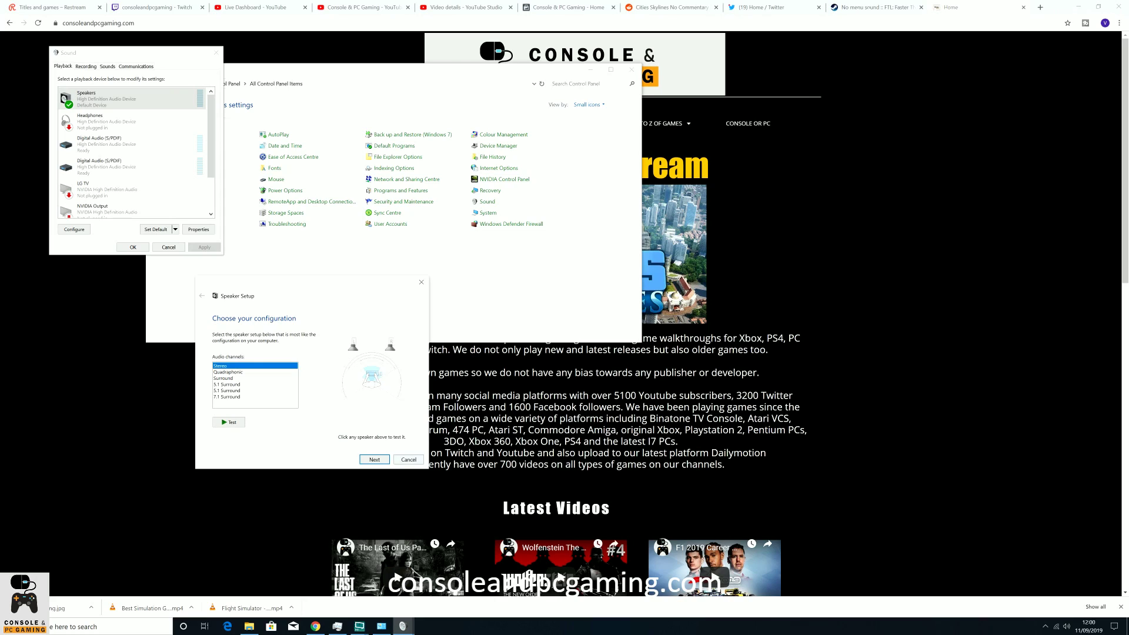
Step: Cancel the open Speaker Setup wizard and move the Sound dialog to a clear area beside the website's live stream thumbnail
left_click(408, 459)
key("alt+Tab")
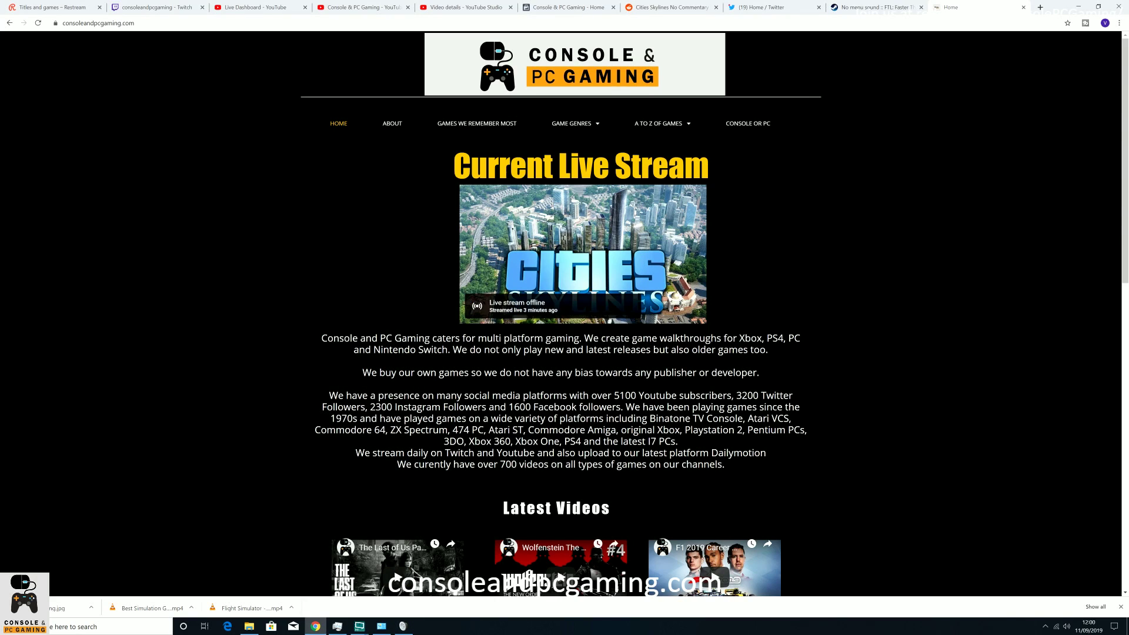
key("alt+Tab")
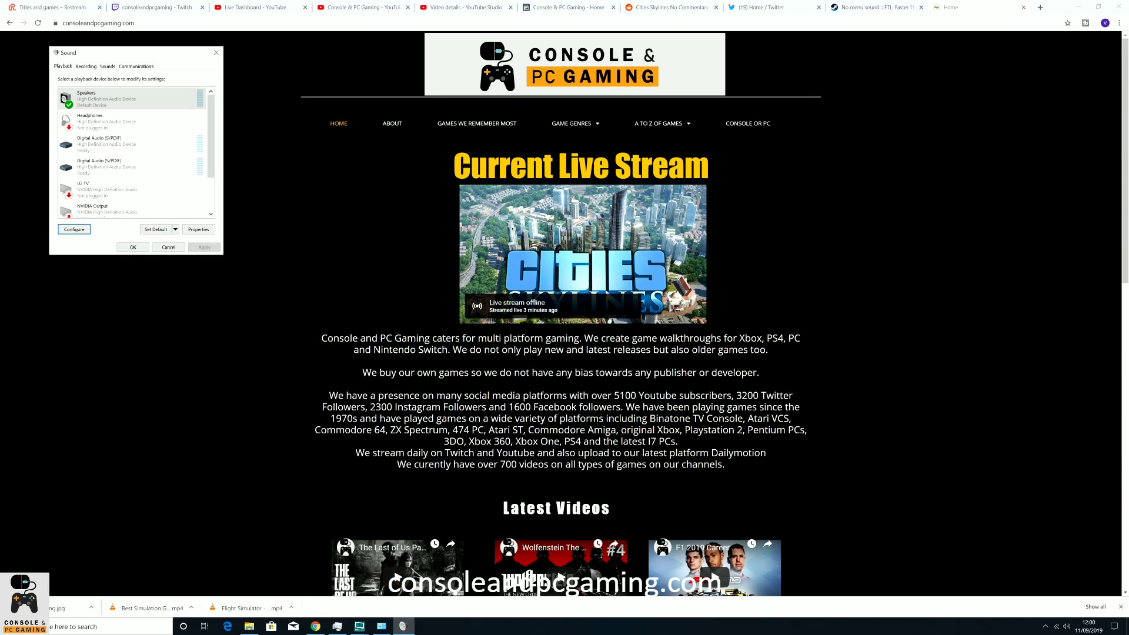
left_click_drag(129, 52, 835, 103)
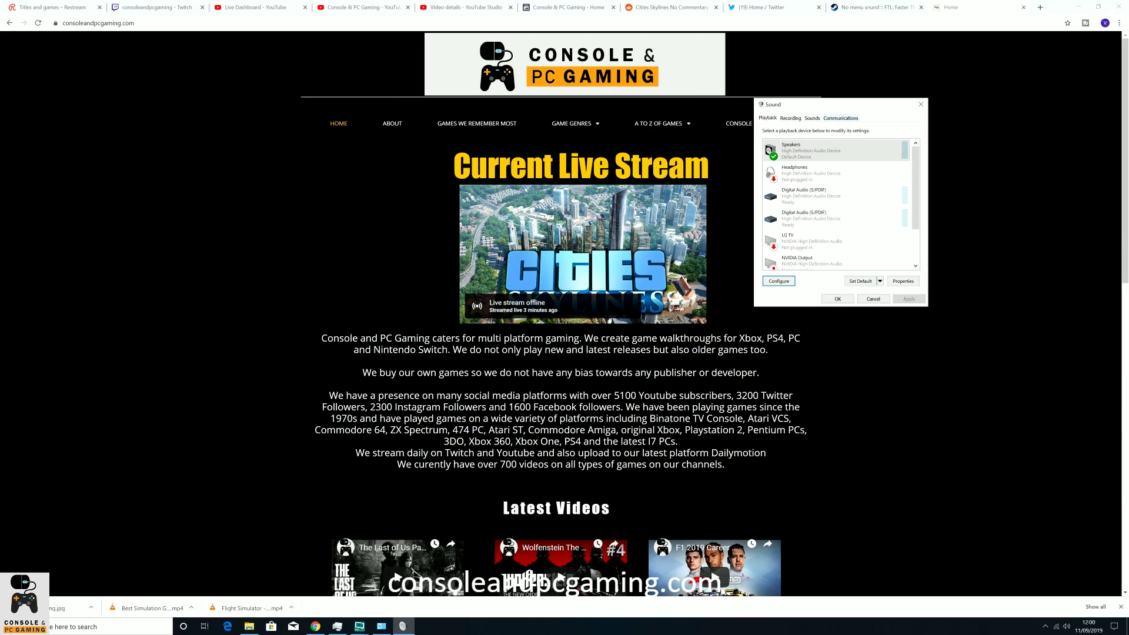
Step: Open the configuration of the default Speakers device, preview the 5.1 Surround, 7.1 Surround and Stereo channel options, and cancel the setup
left_click(837, 299)
left_click(778, 282)
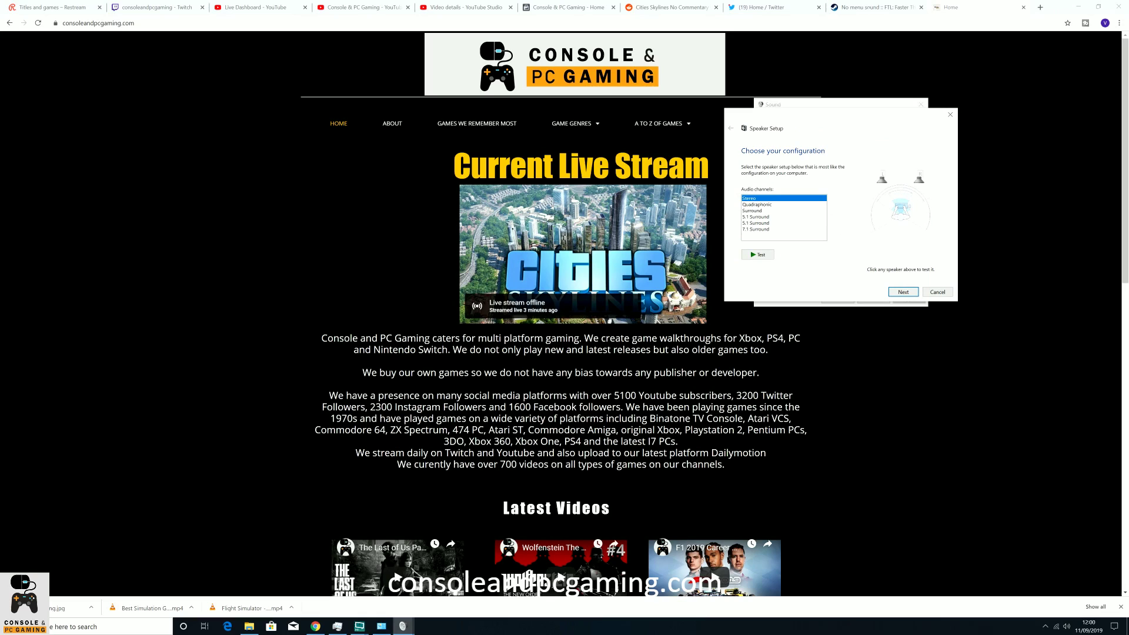
left_click_drag(830, 117, 635, 117)
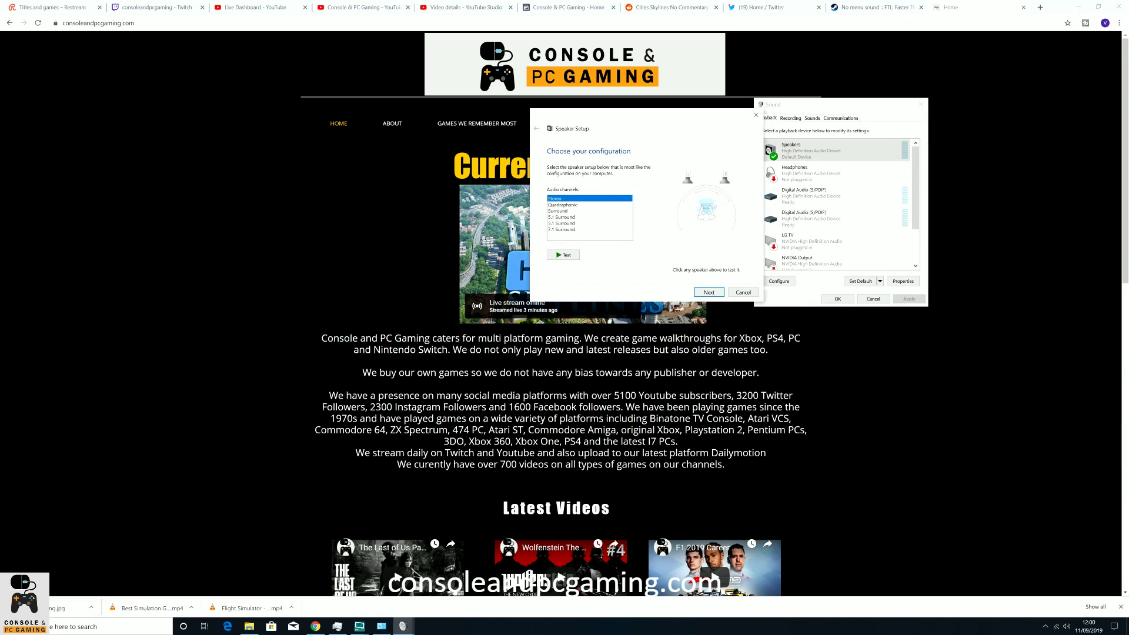
left_click(562, 218)
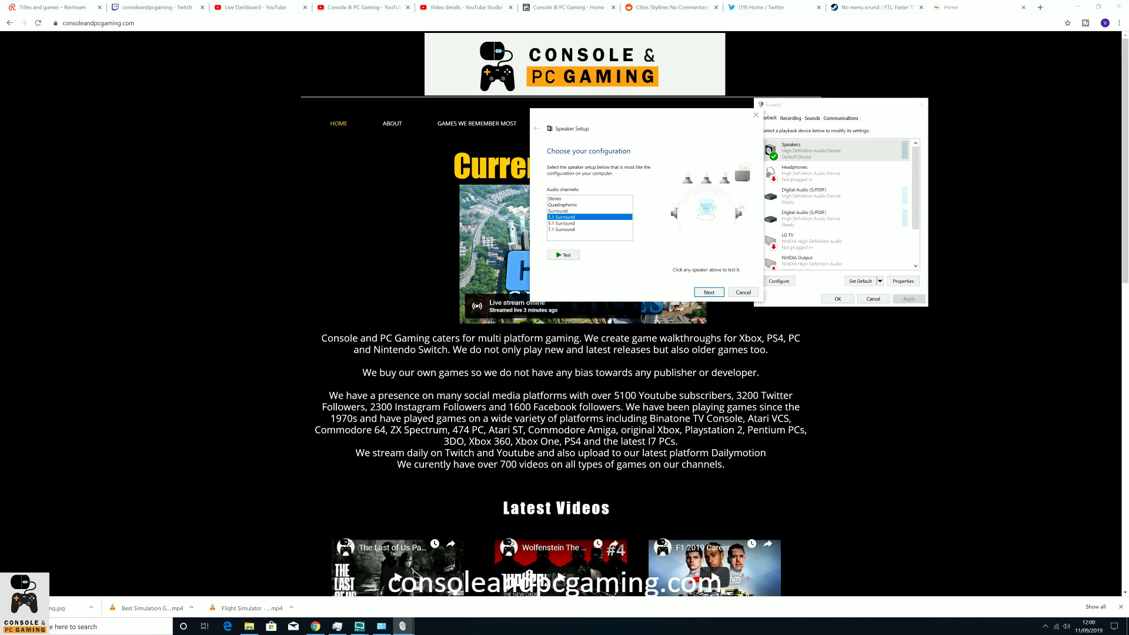
left_click(562, 229)
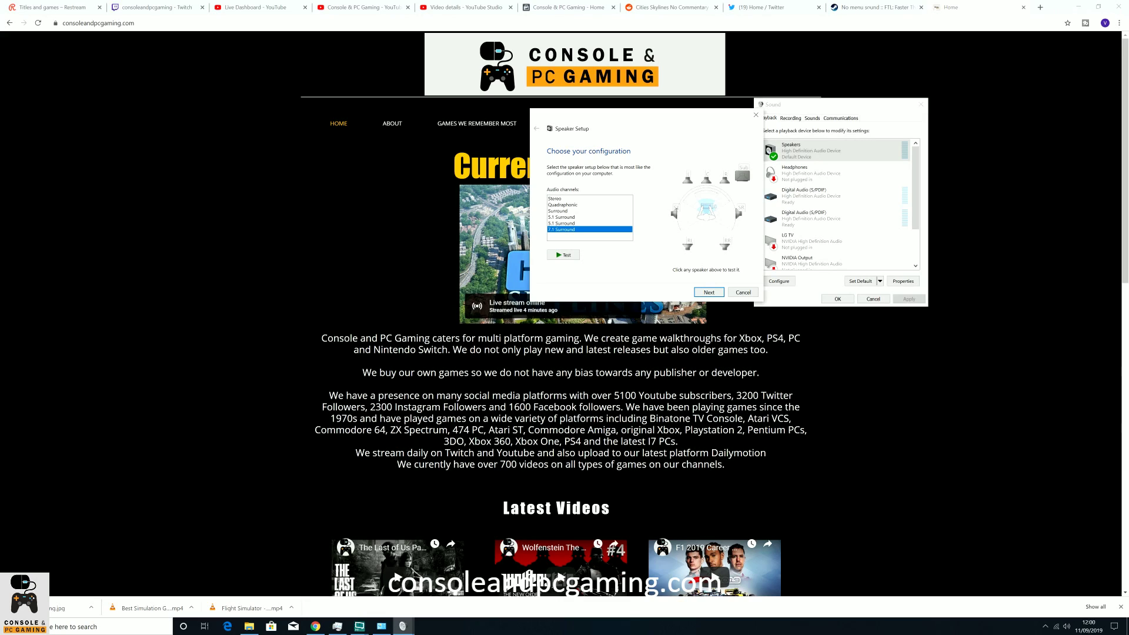
left_click(589, 198)
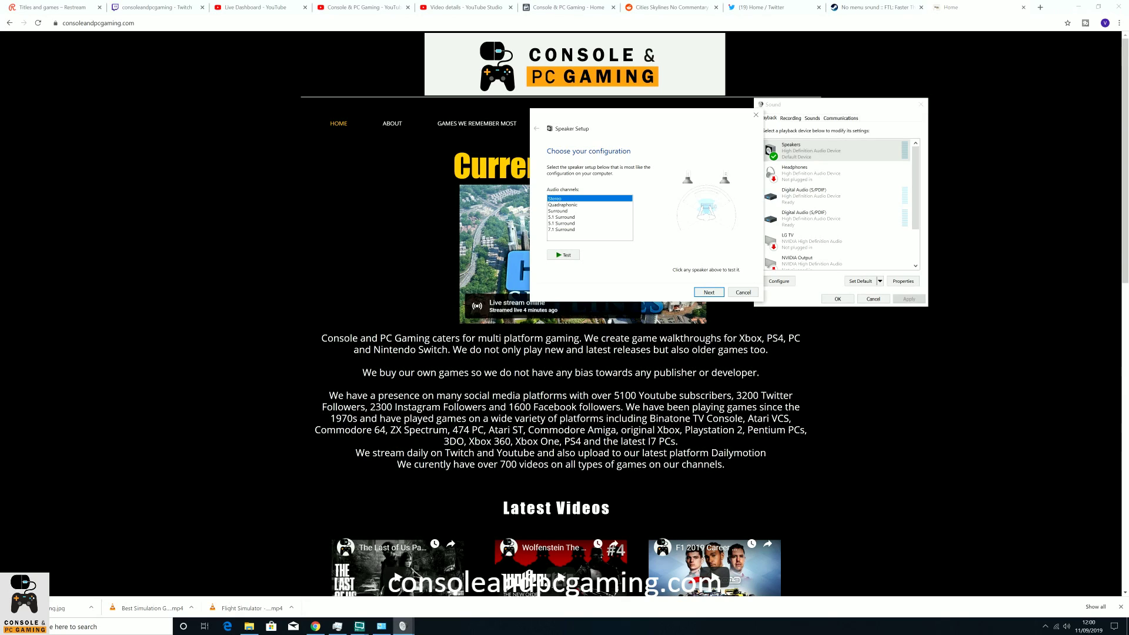
left_click(744, 293)
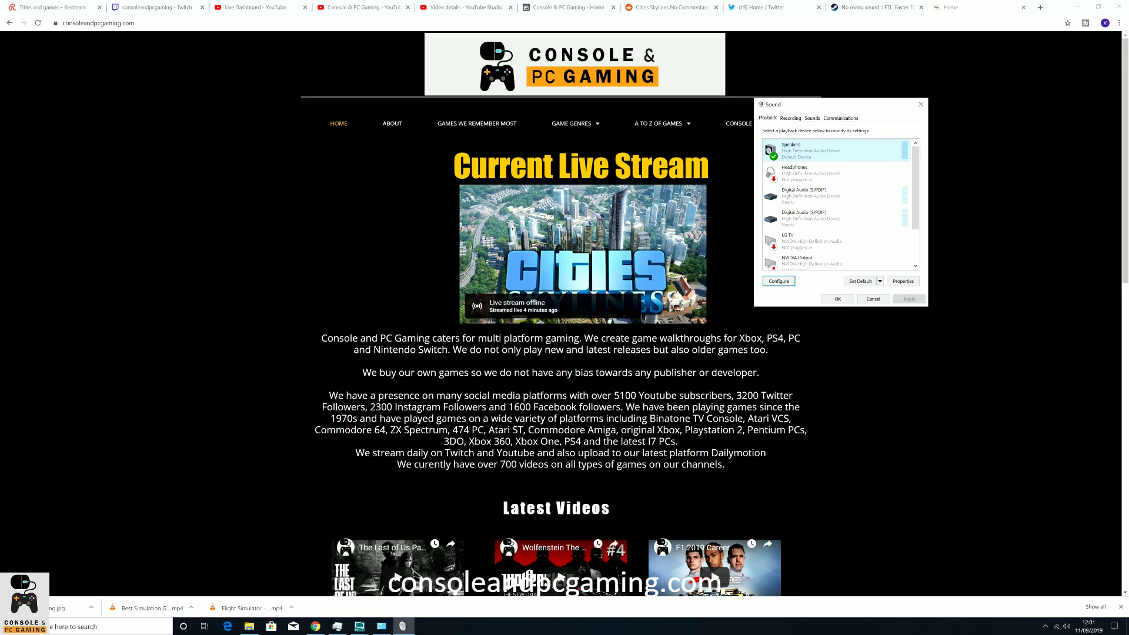
Step: Review the Speakers device's audio channel configuration once more, and close the setup and Sound dialogs without applying changes
left_click(835, 150)
left_click(778, 282)
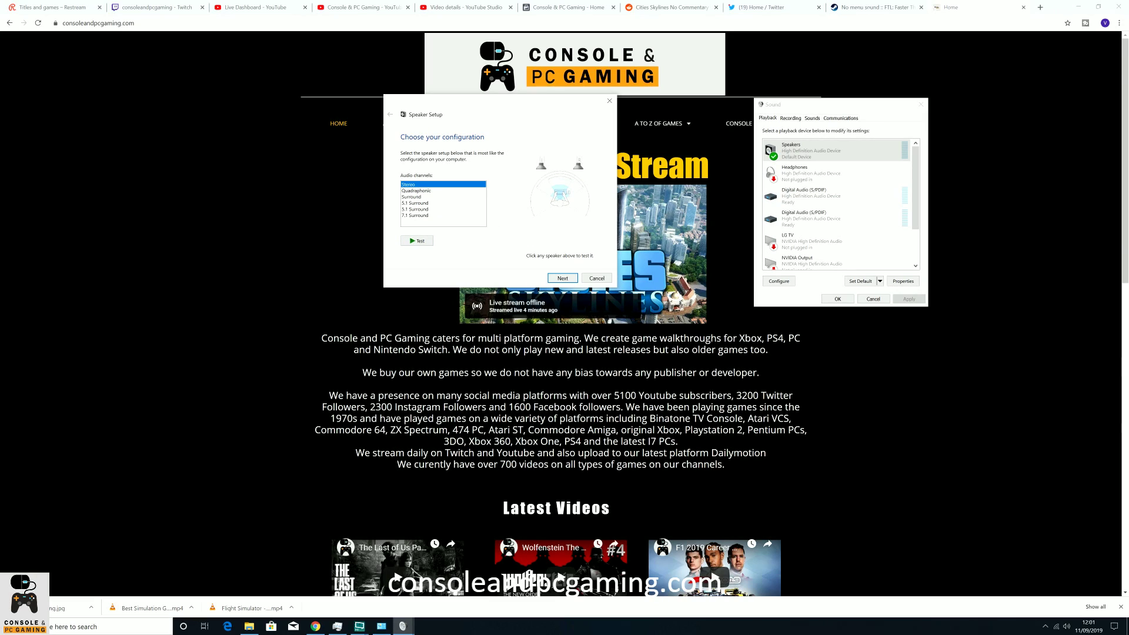
left_click(596, 279)
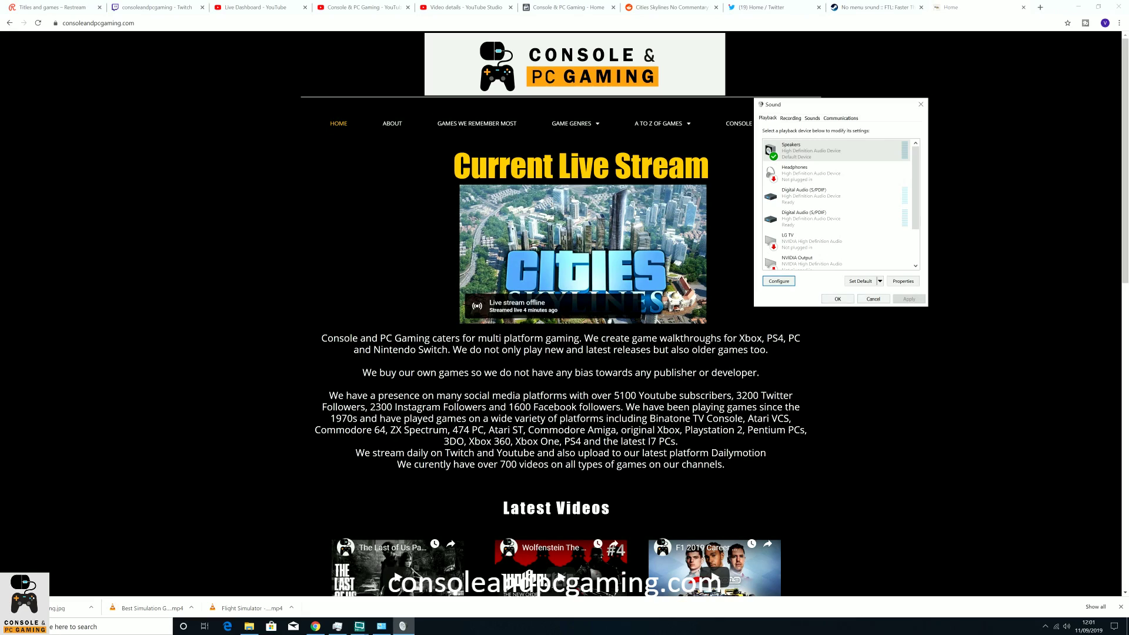
left_click(873, 299)
Step: Open the Windows Sound settings page from the system volume control
left_click(1045, 627)
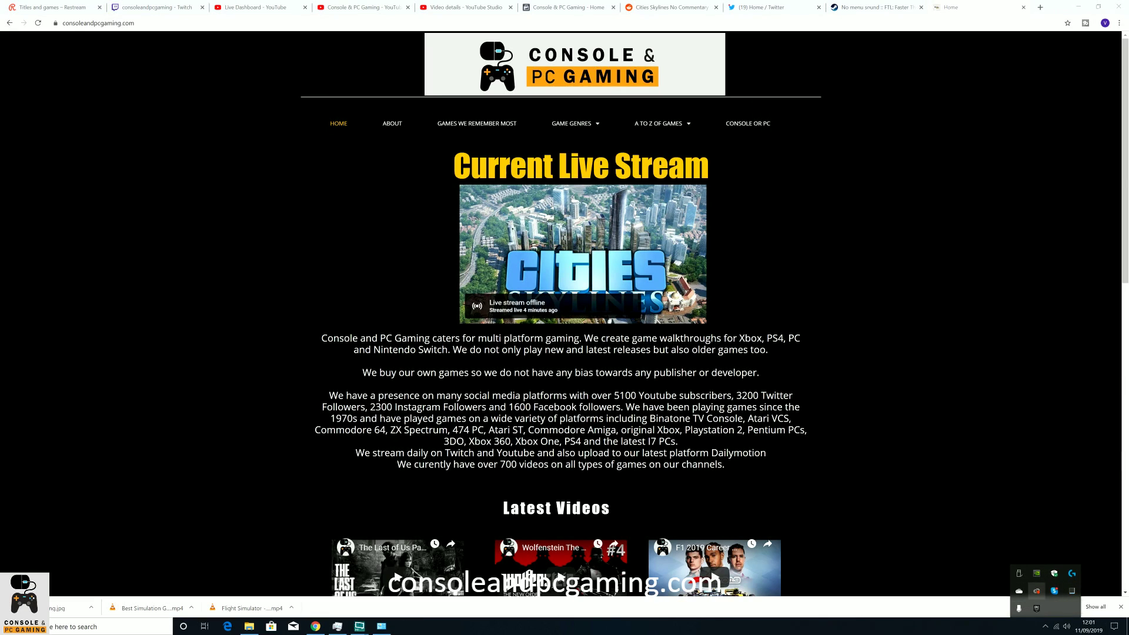
left_click(1067, 626)
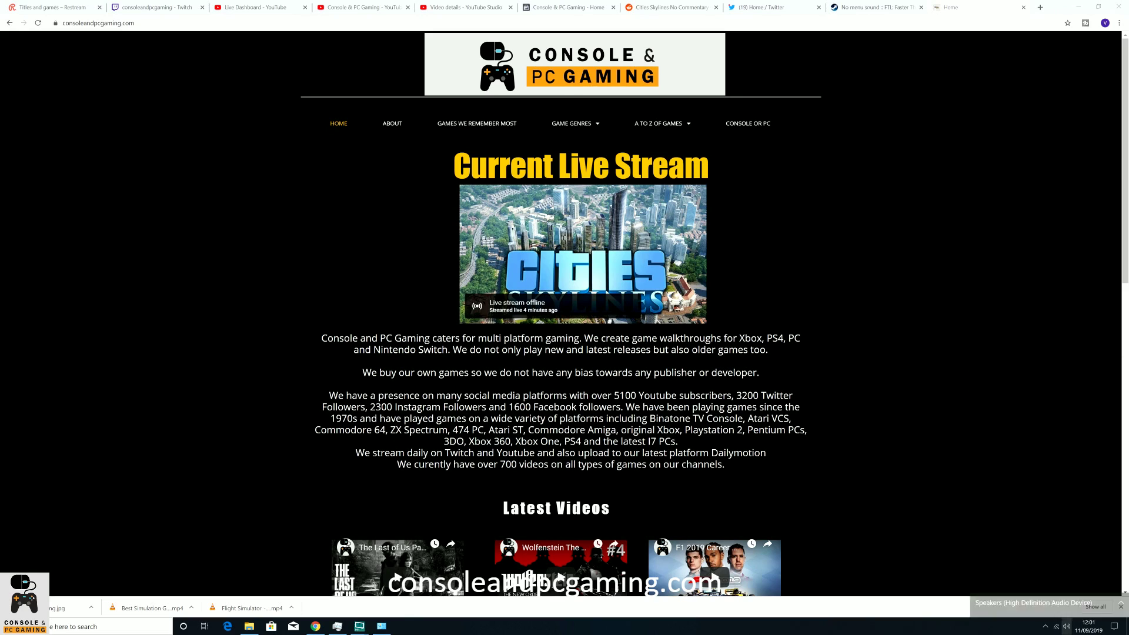
right_click(1066, 627)
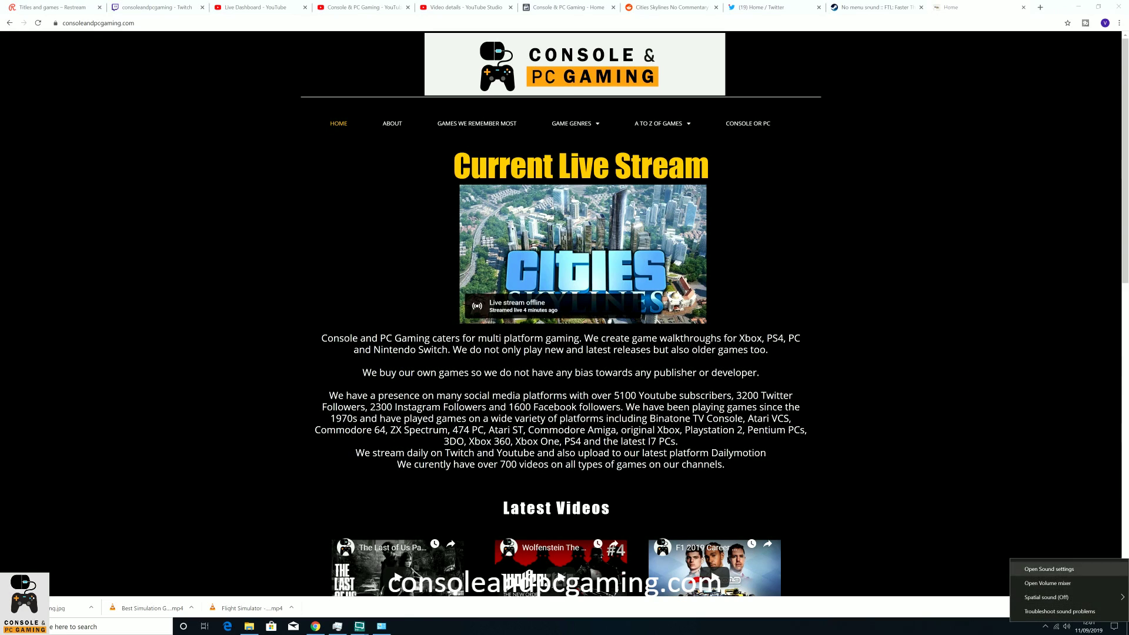
left_click(1049, 569)
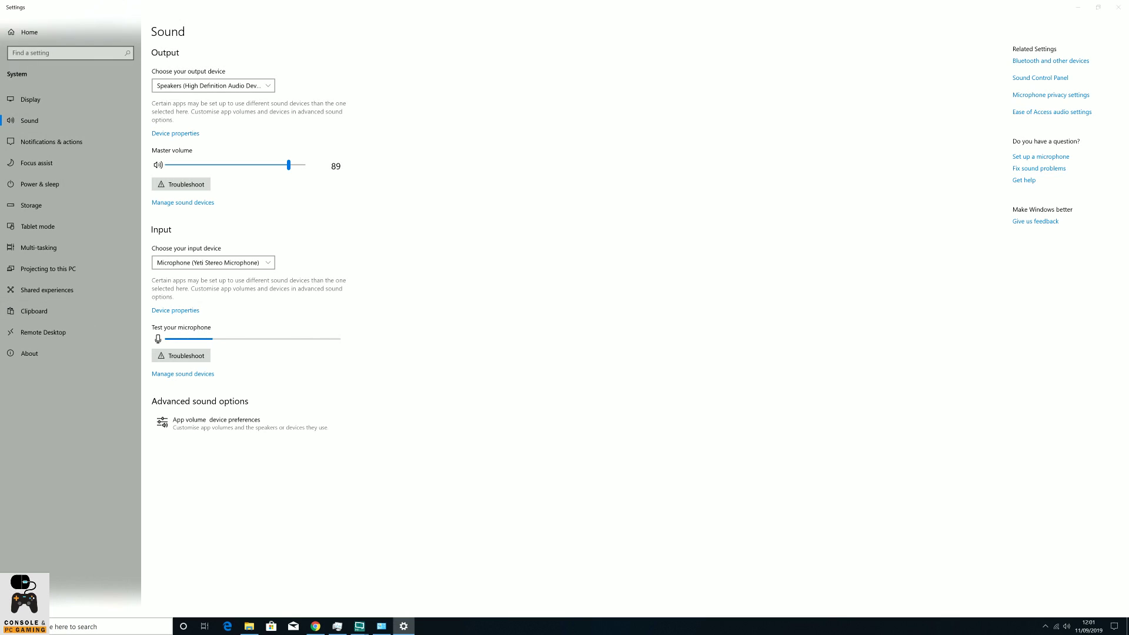
Step: Find the Control Panel by searching for "control", and open the Speakers device's configuration in its Sound settings
left_click(106, 626)
type("control")
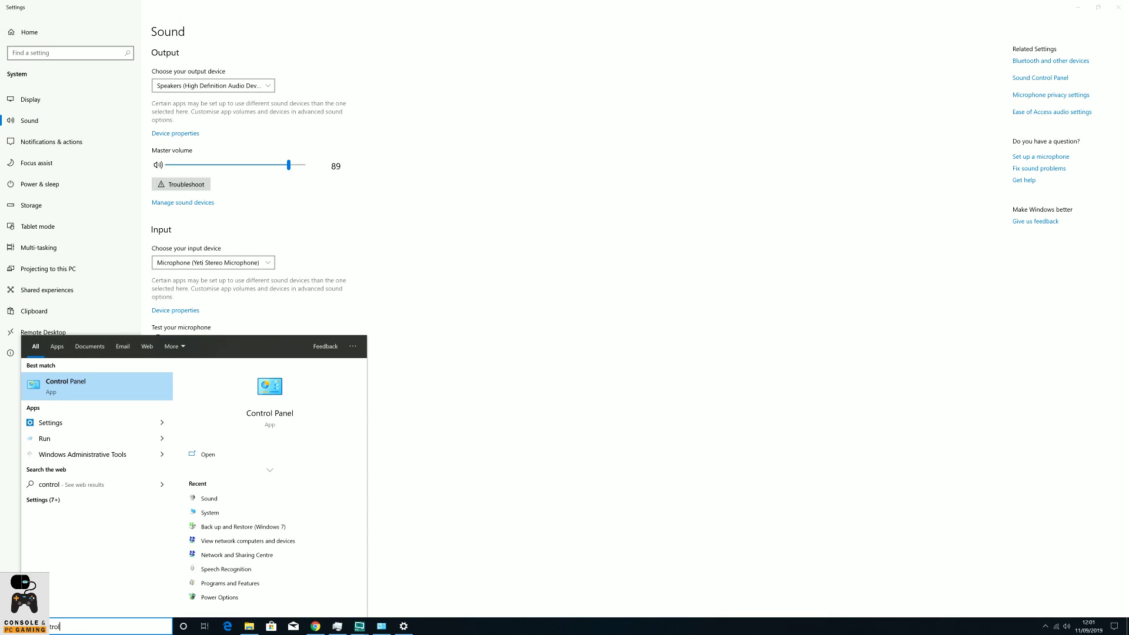
key("Return")
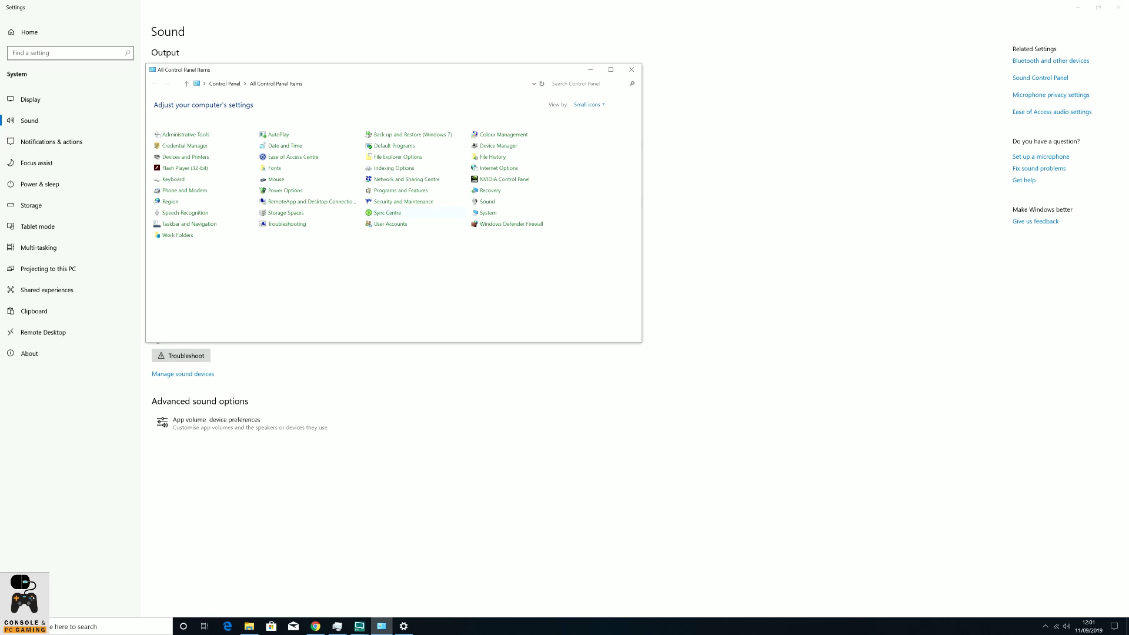
left_click(487, 202)
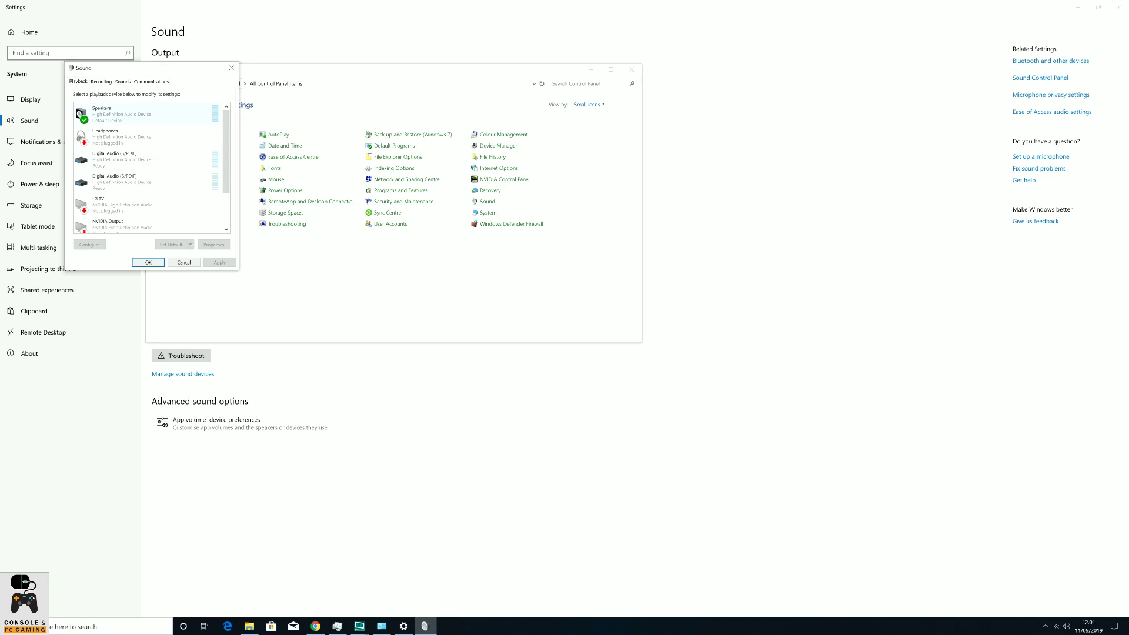
left_click(146, 113)
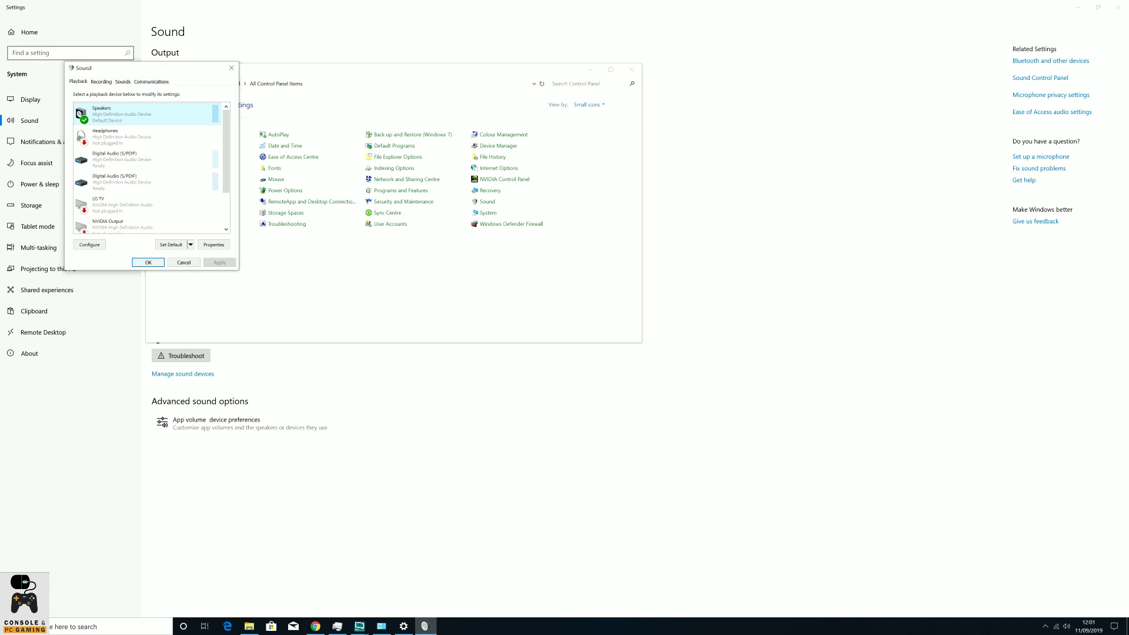
left_click(90, 244)
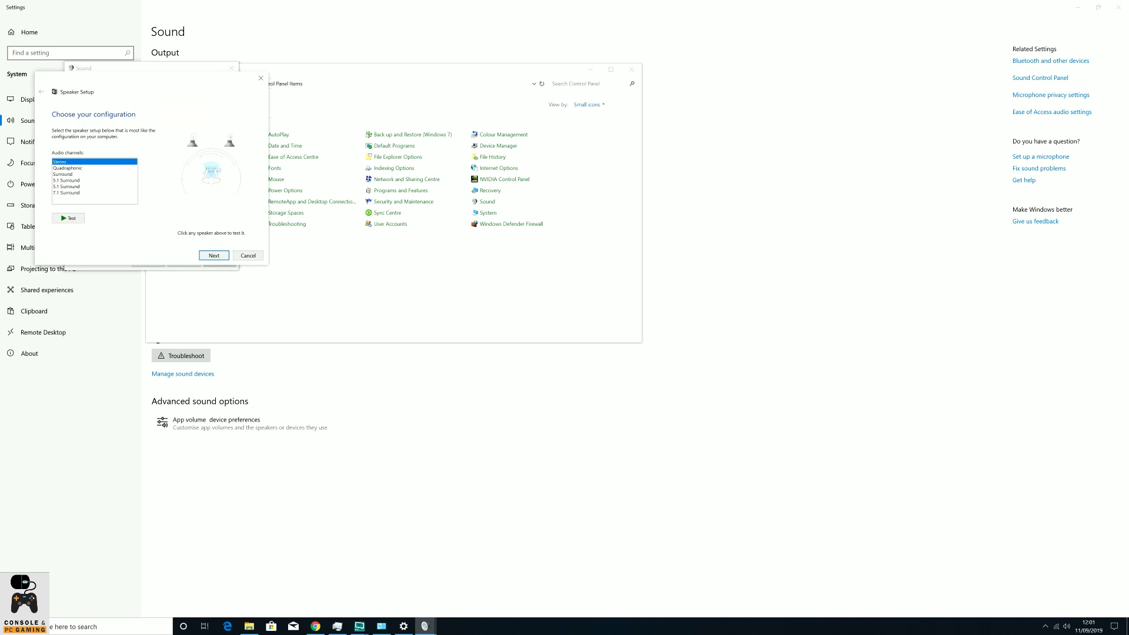
Step: Close the Speaker Setup, Sound and Control Panel windows, and minimise Settings to return to the website in the browser
key("Escape")
left_click(231, 67)
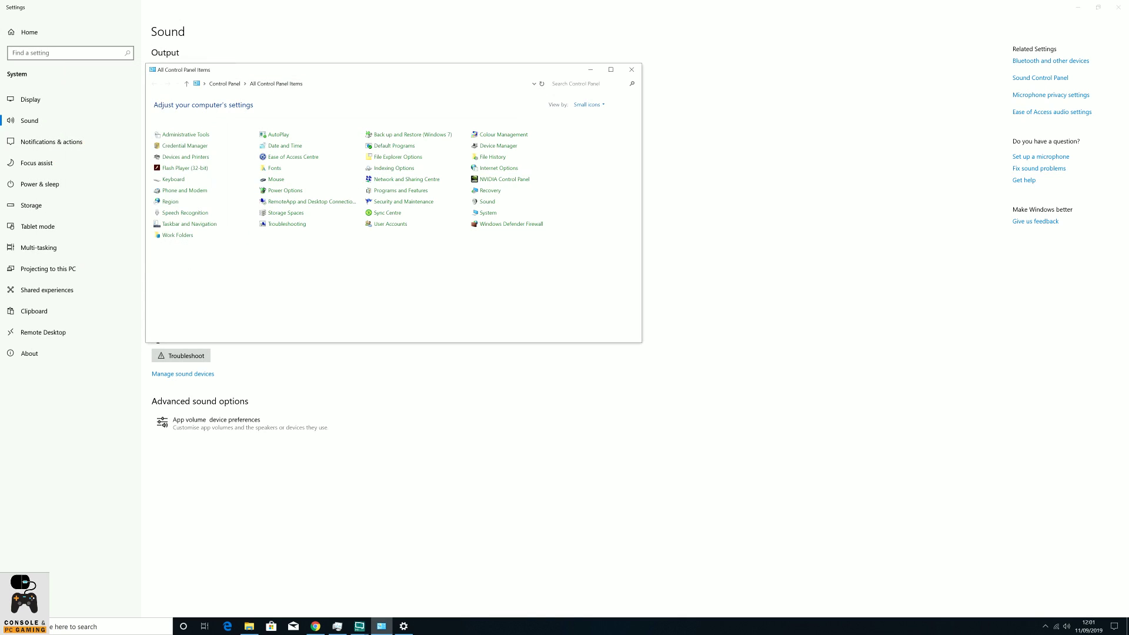
left_click(632, 69)
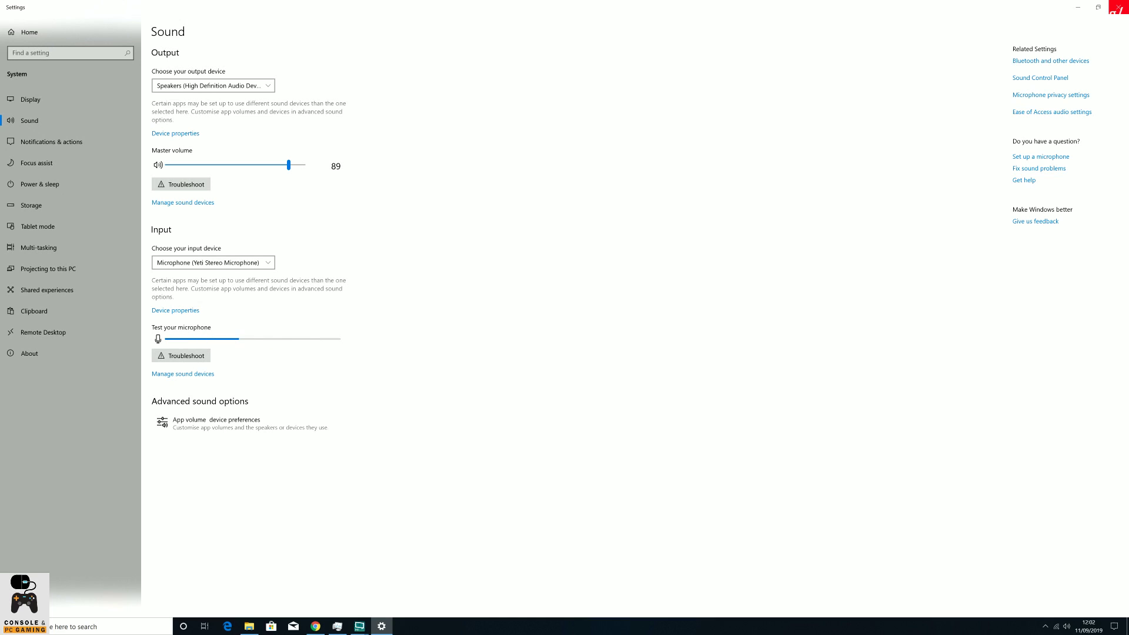
left_click(1078, 7)
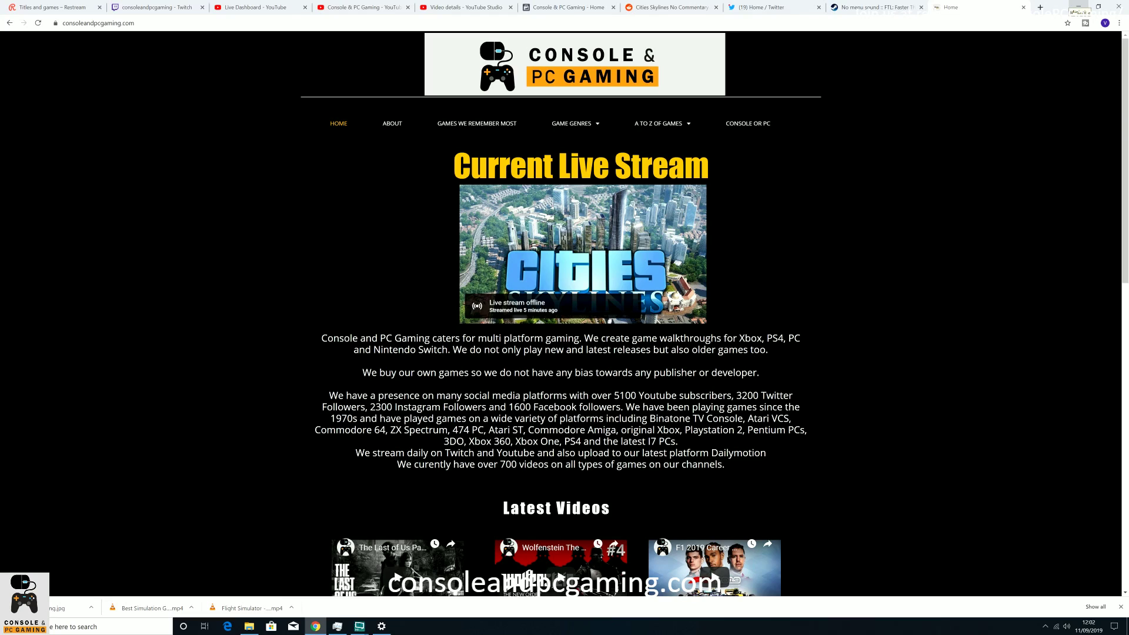
Step: View the TA-TH page of the A to Z of games and the Adventure, Racing and Simulation Games genre pages
mouse_move(659, 124)
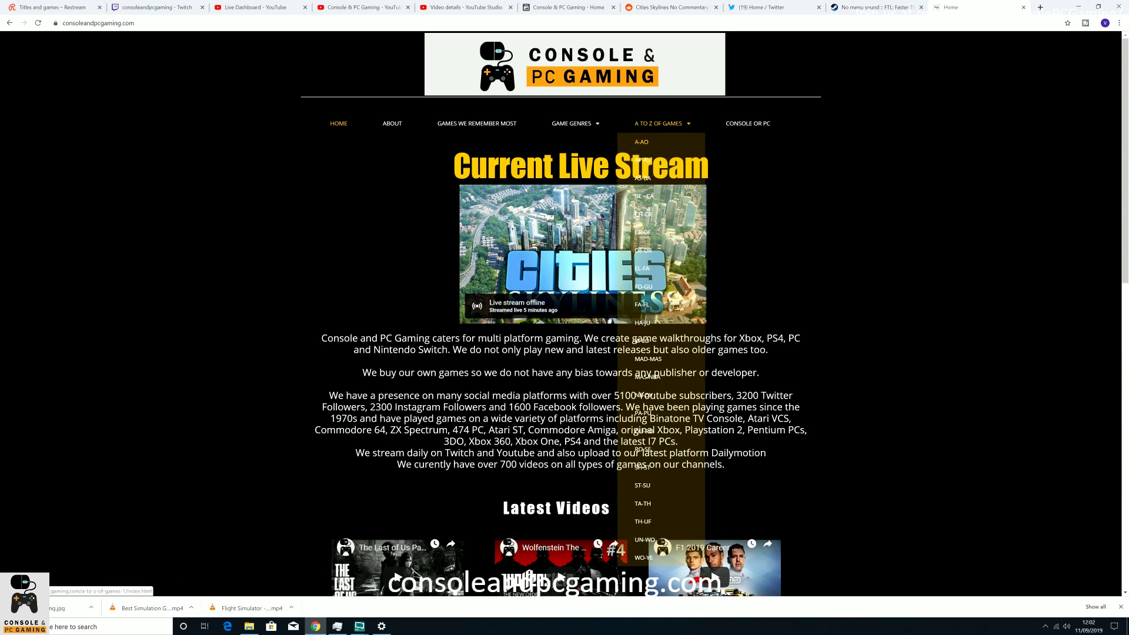
left_click(643, 503)
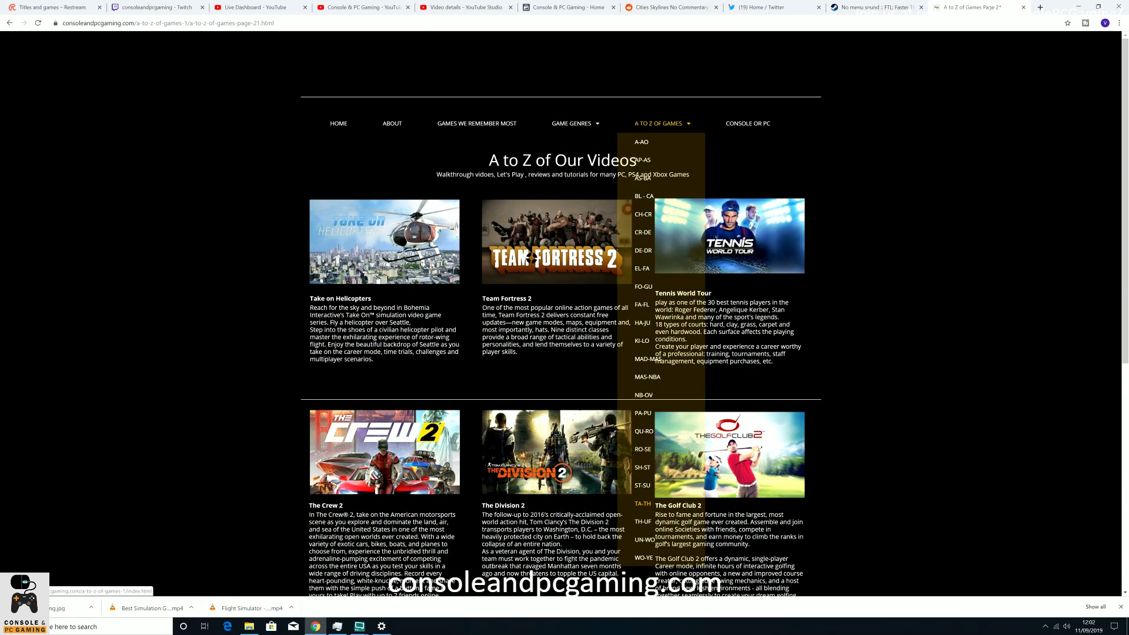
mouse_move(572, 124)
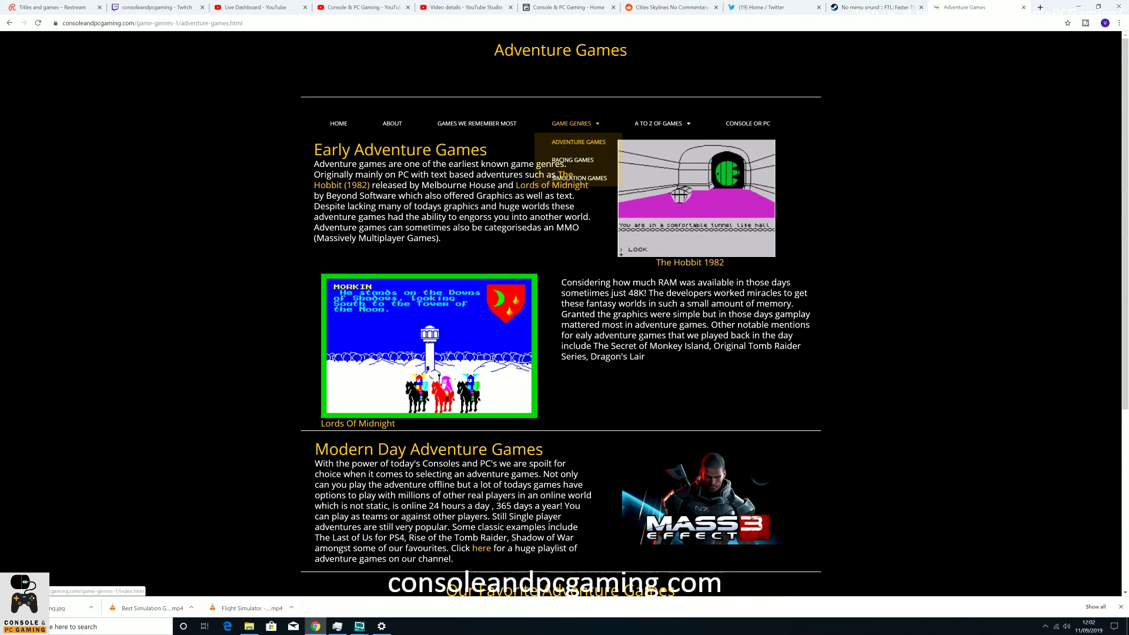
left_click(556, 160)
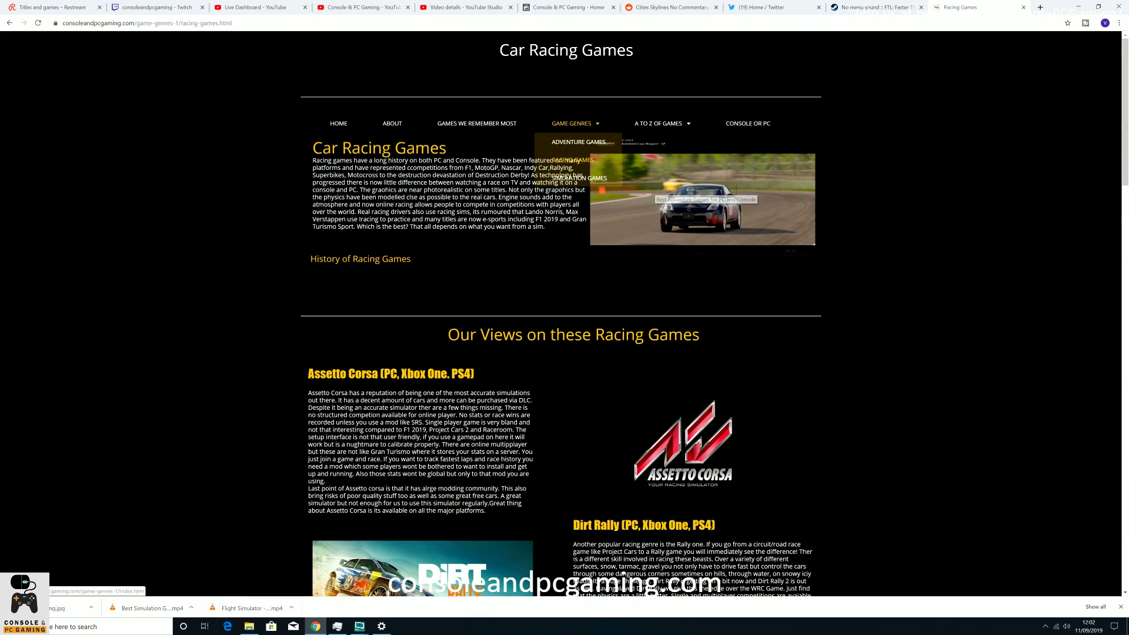
left_click(579, 178)
mouse_move(658, 124)
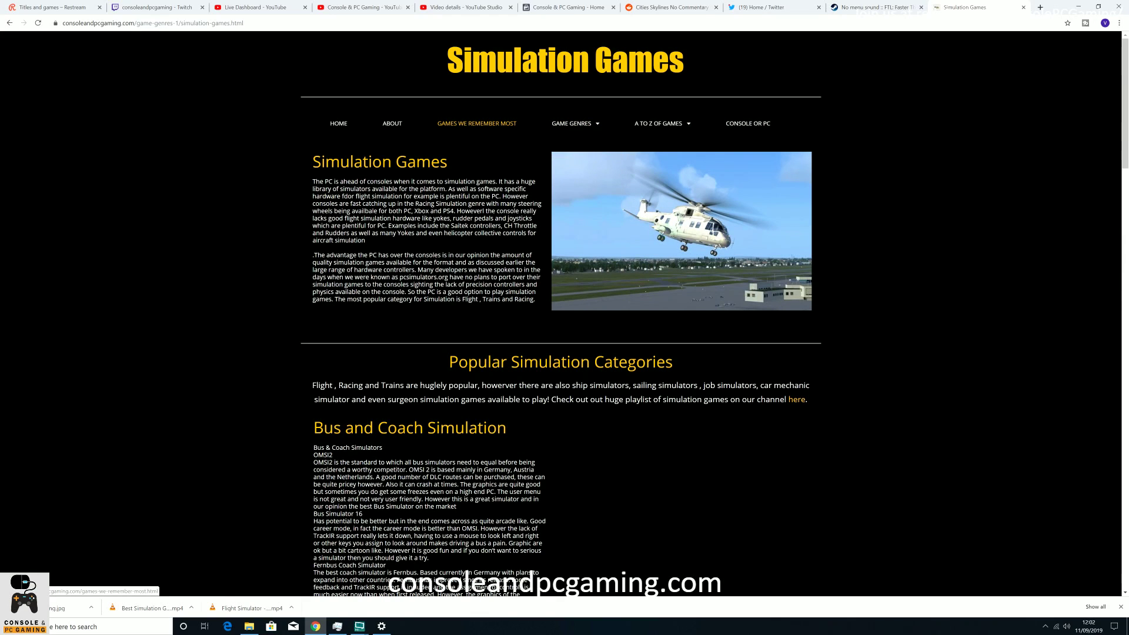
Step: Look through the Games We Remember Most and Console or PC pages, and return to the home page's Latest Videos section
left_click(477, 124)
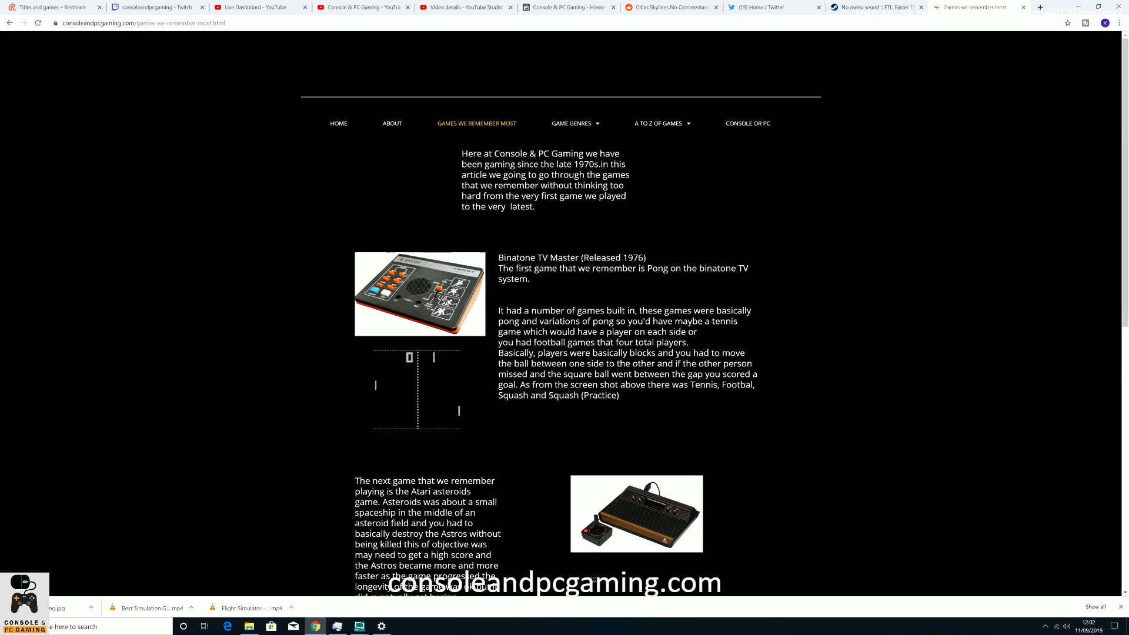
scroll(560, 313, "down", 3)
scroll(560, 314, "up", 3)
left_click(747, 123)
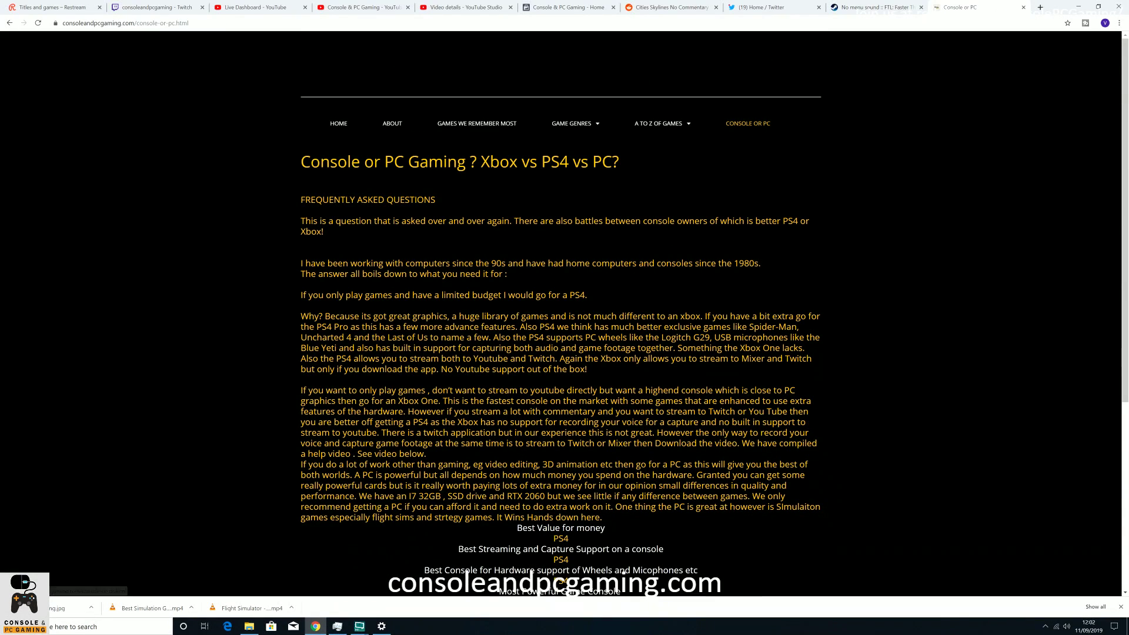
scroll(623, 573, "down", 5)
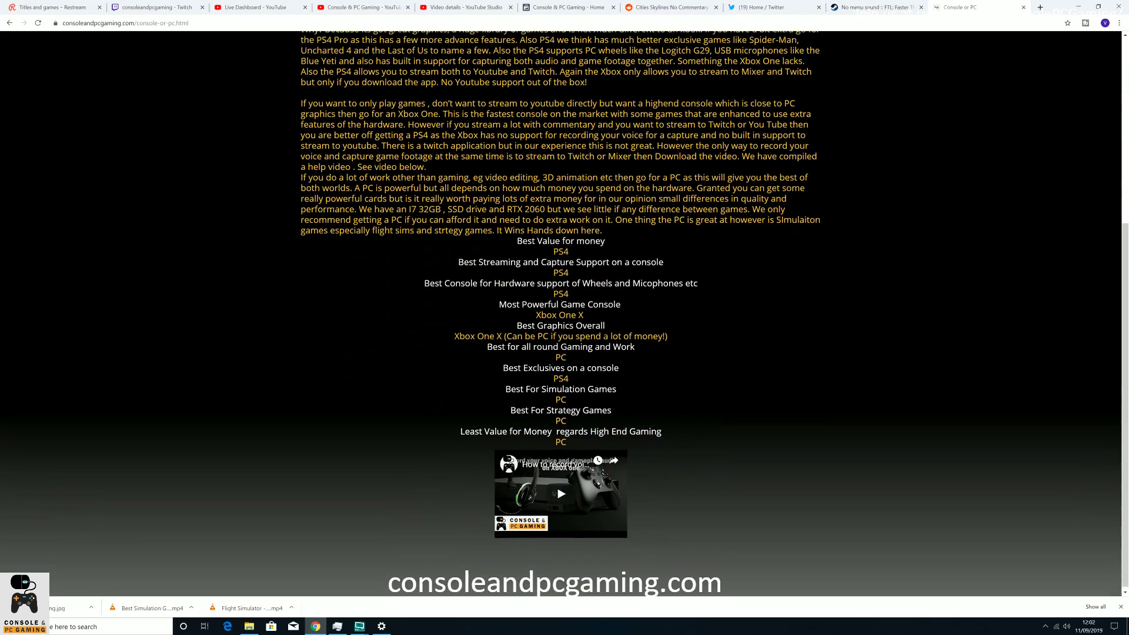
scroll(624, 573, "up", 5)
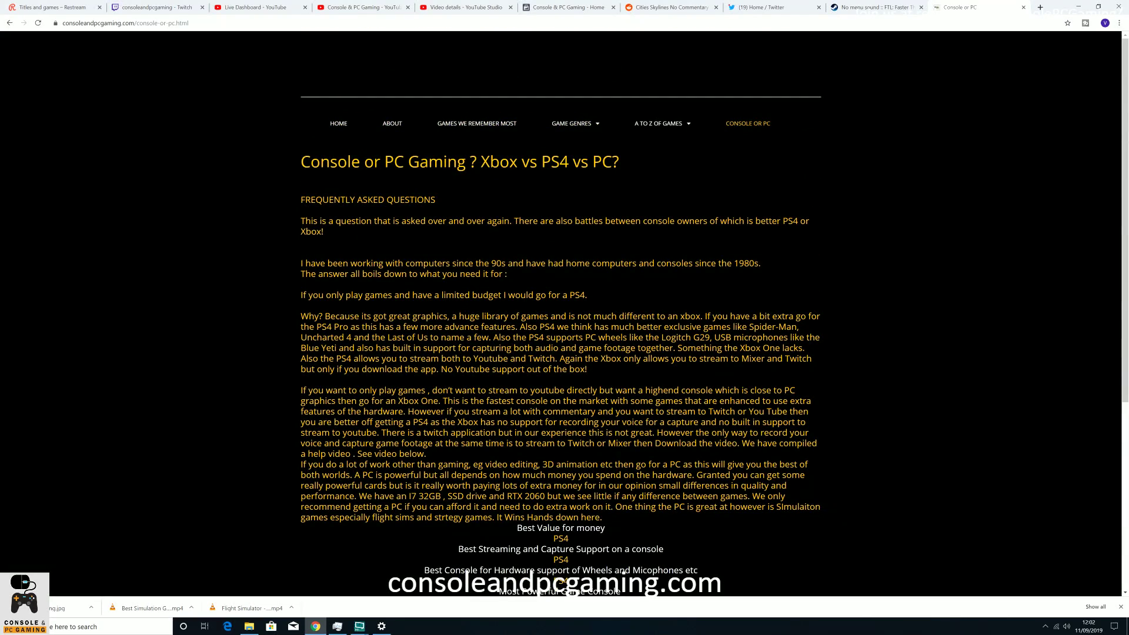
left_click(338, 123)
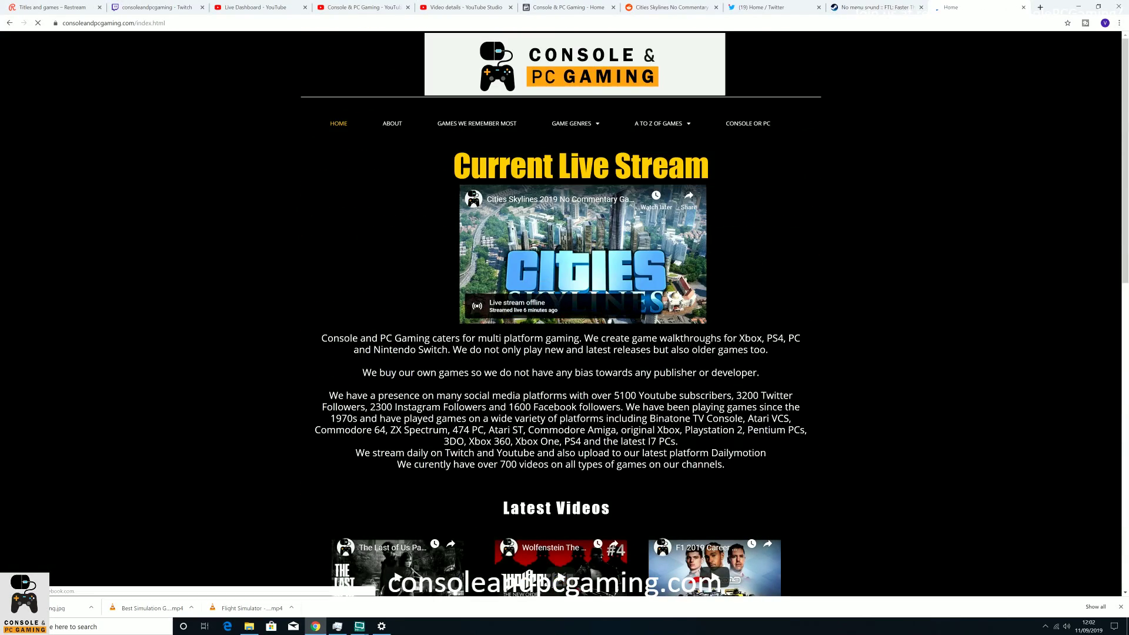
scroll(564, 317, "down", 11)
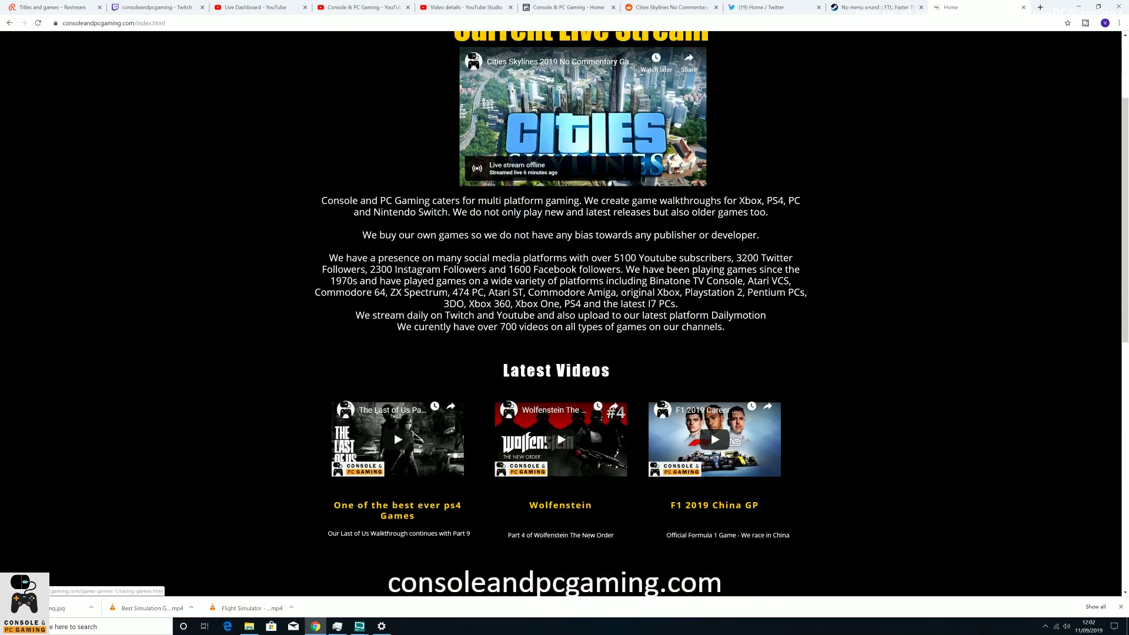